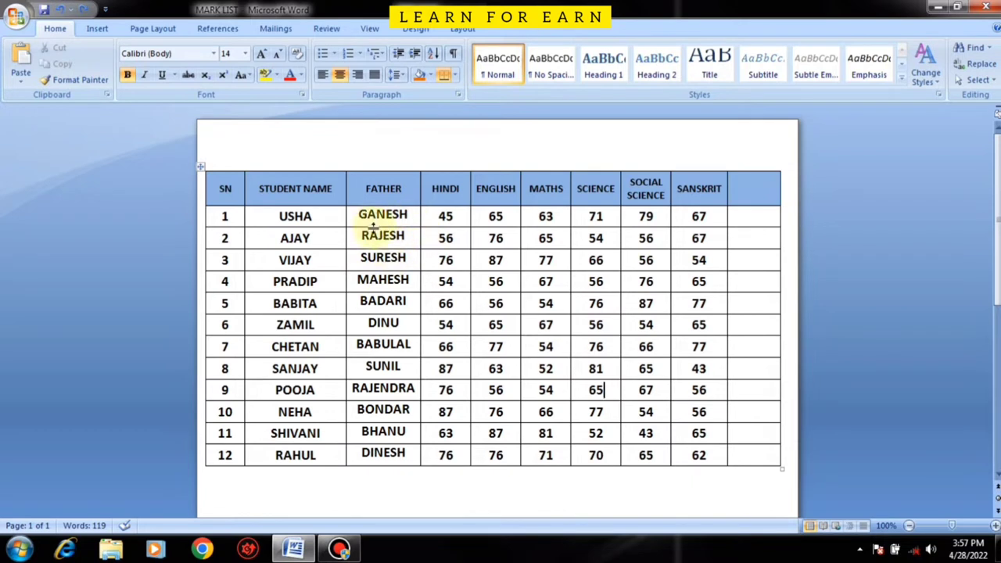
- Select the whole FATHER column of the MARK LIST table, header included
click(390, 169)
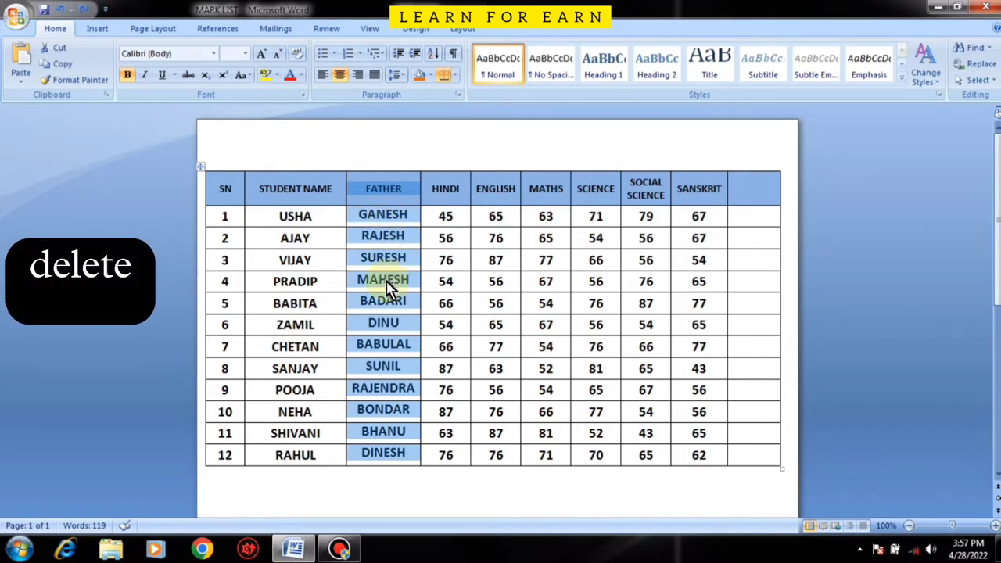
key(Delete)
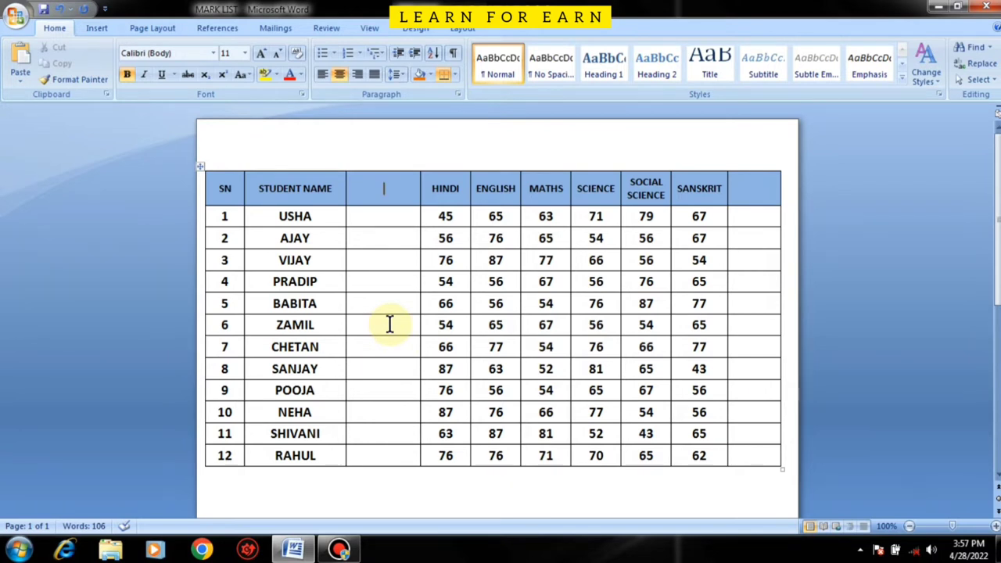
key(ctrl+z)
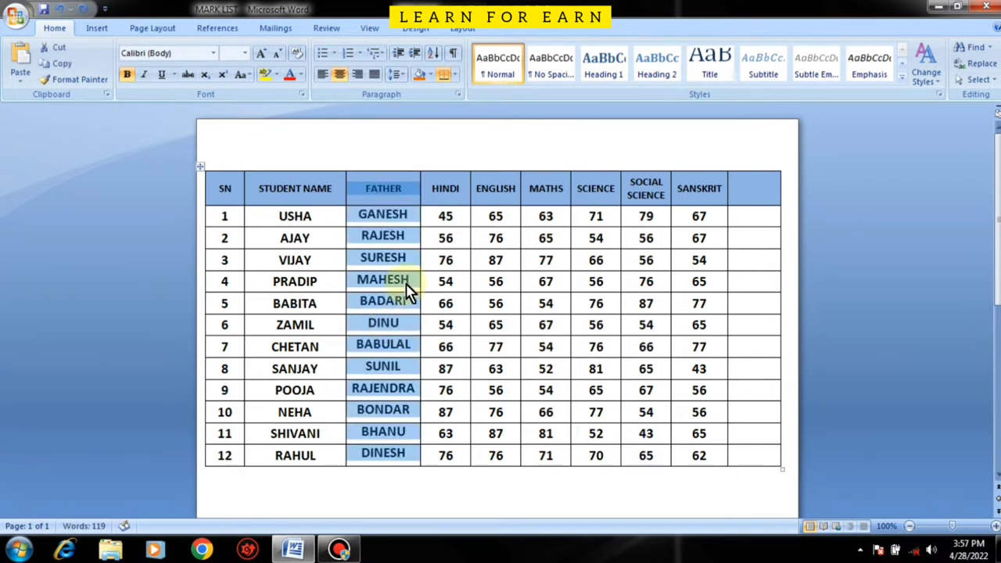
key(BackSpace)
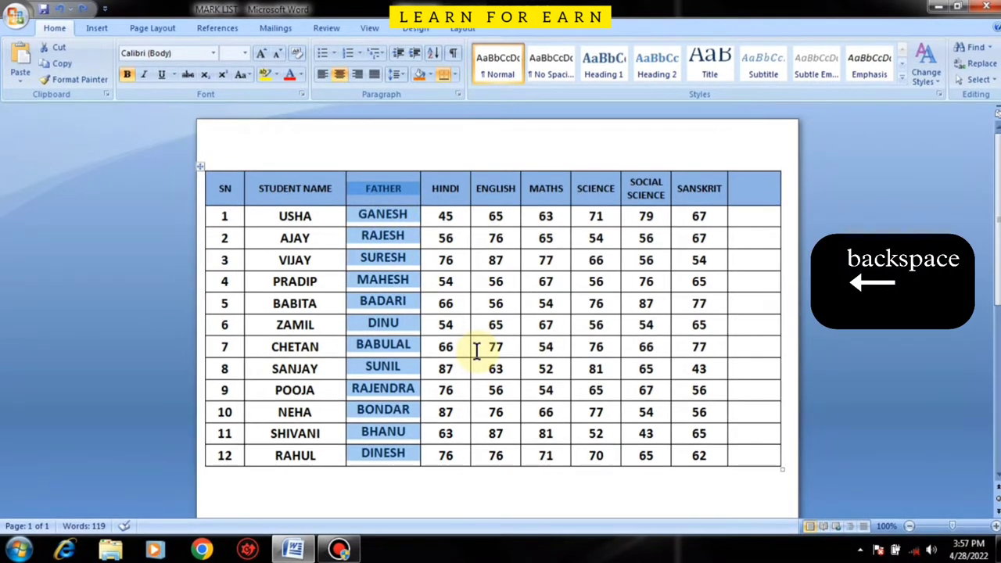
key(BackSpace)
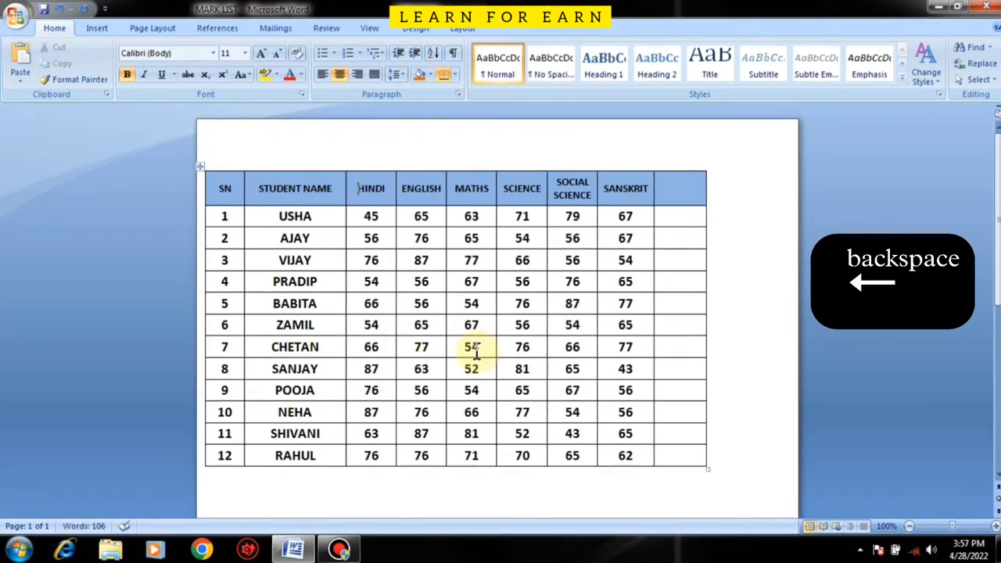
key(ctrl+z)
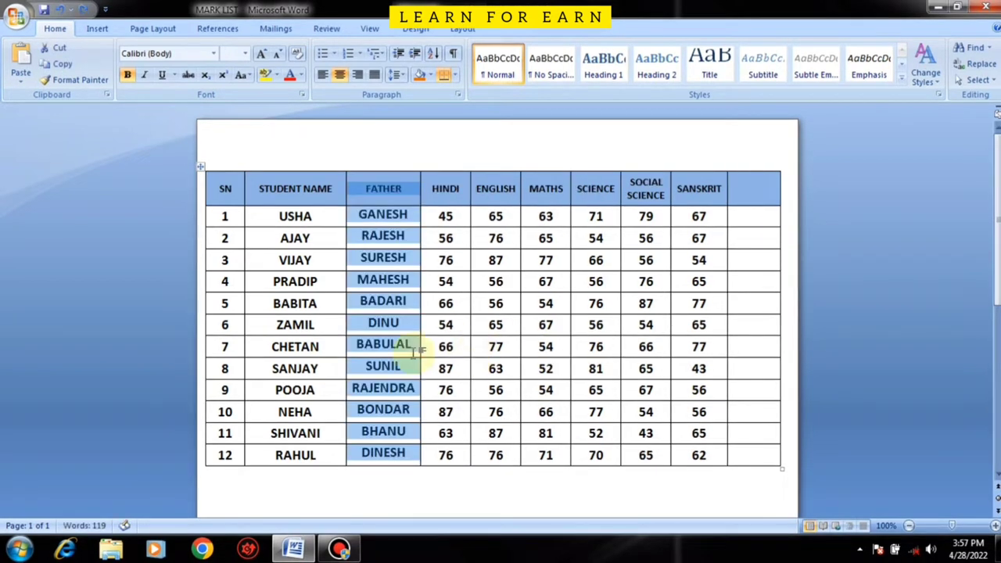
- Clear the BABITA row with Delete, undo, then remove row 5 entirely with Backspace
click(376, 303)
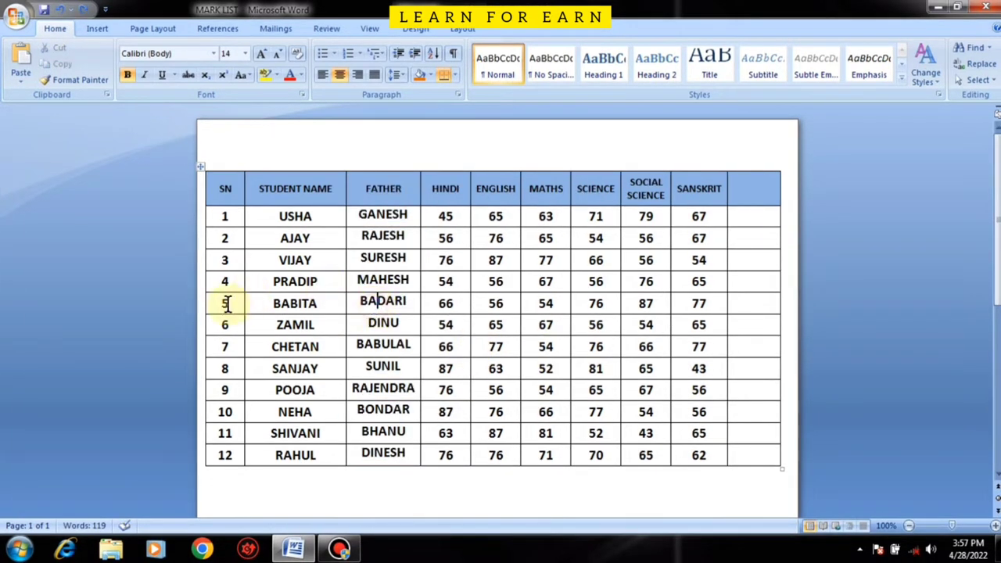
click(199, 309)
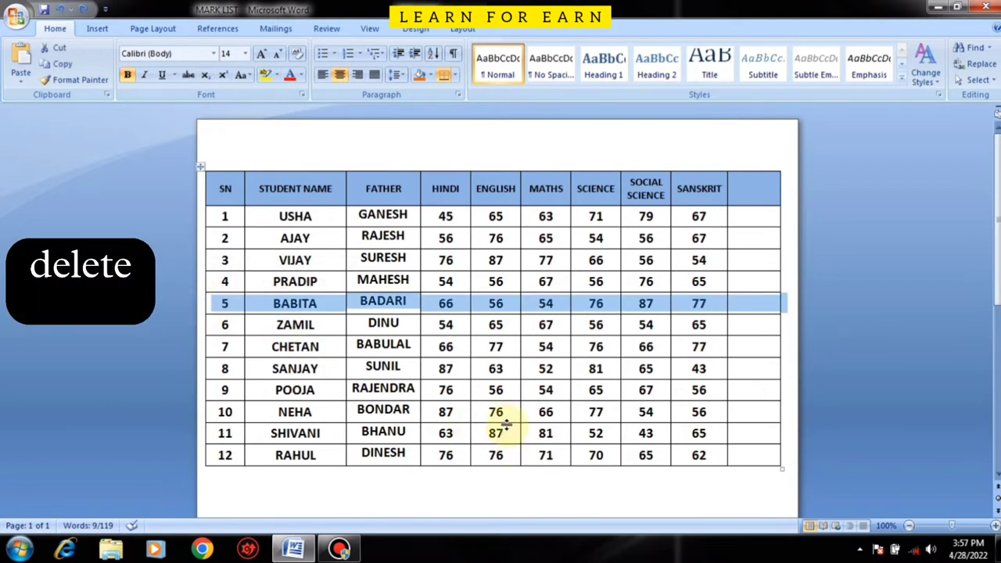
key(Delete)
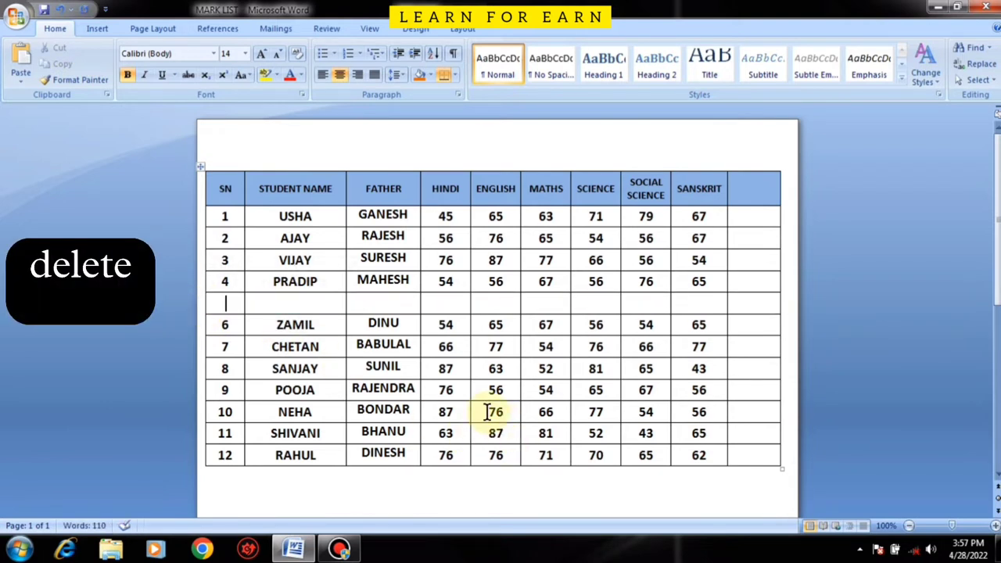
key(ctrl+z)
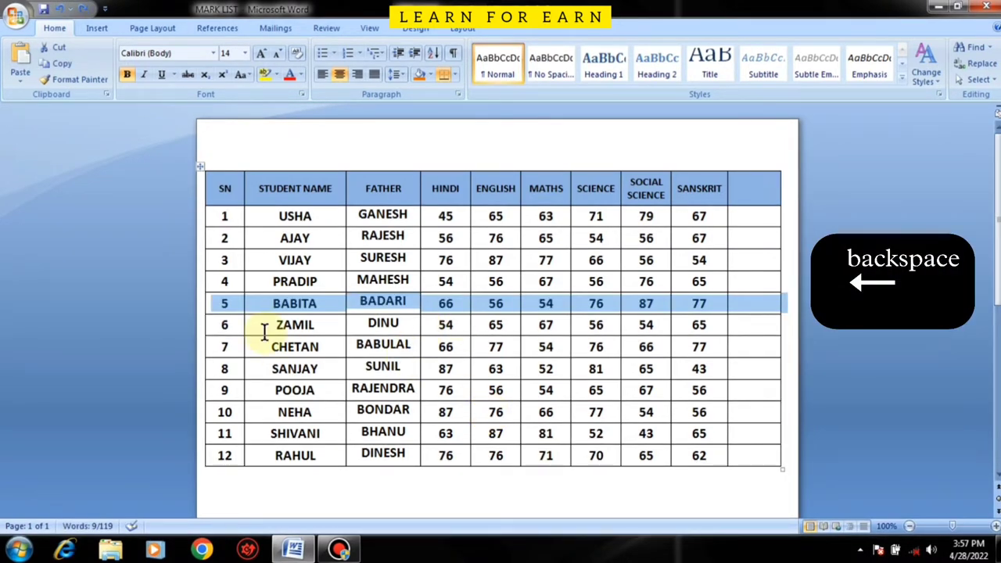
key(BackSpace)
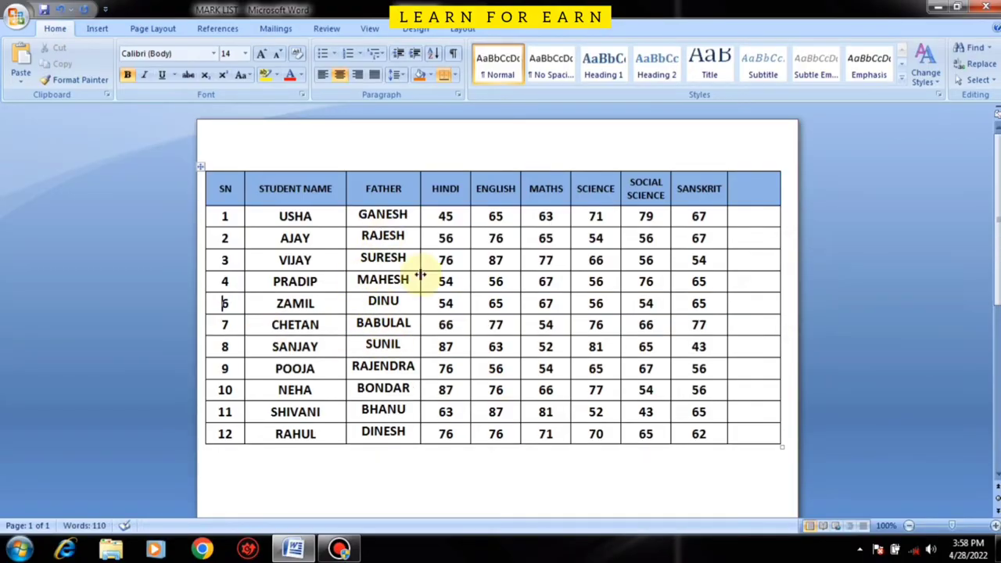
click(397, 170)
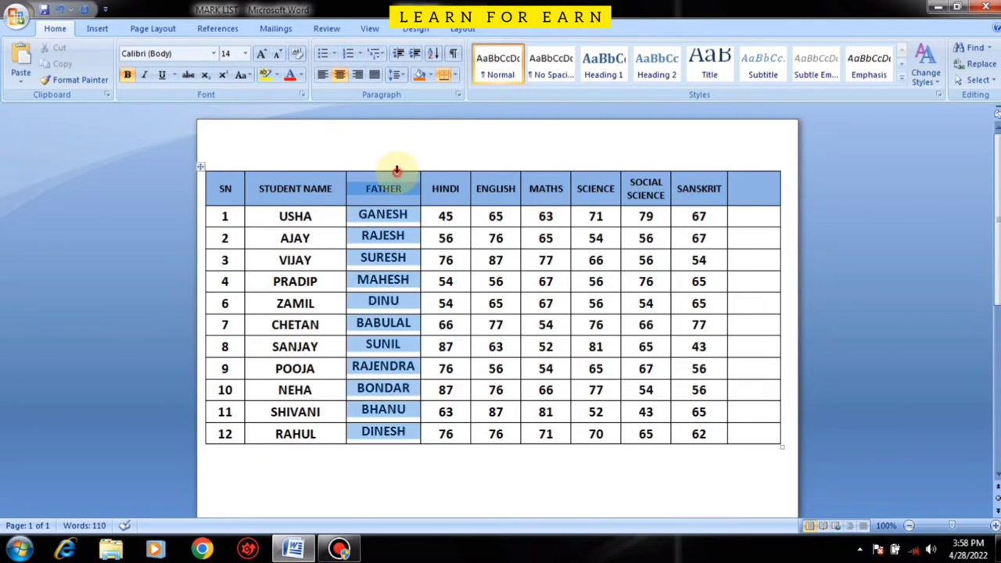
ctrl+click(435, 178)
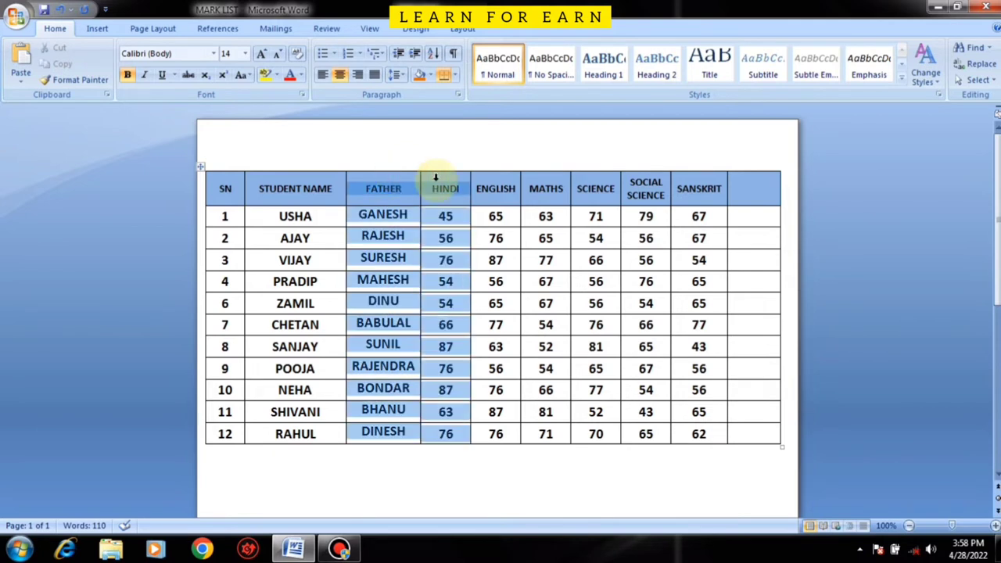
key(Delete)
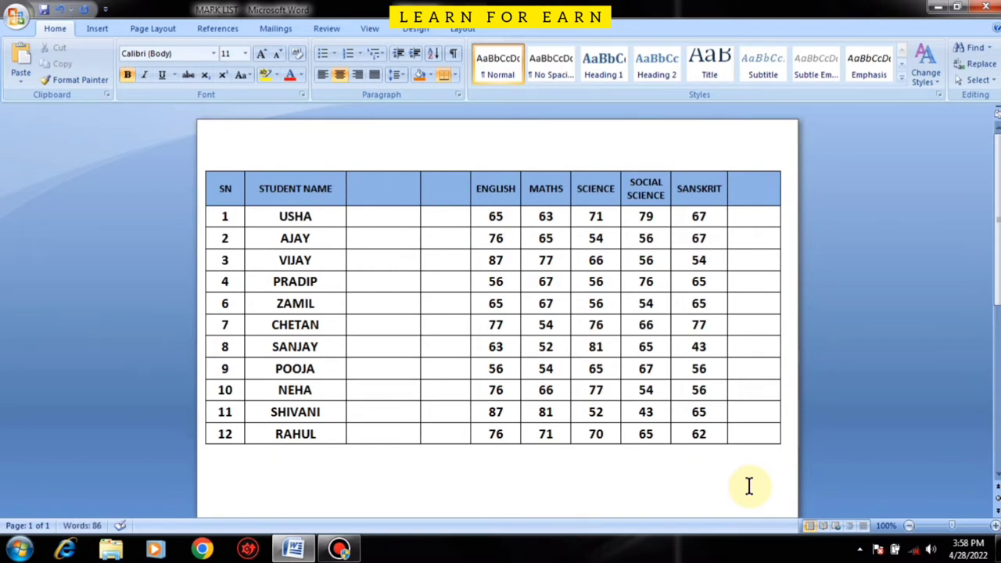
key(ctrl+z)
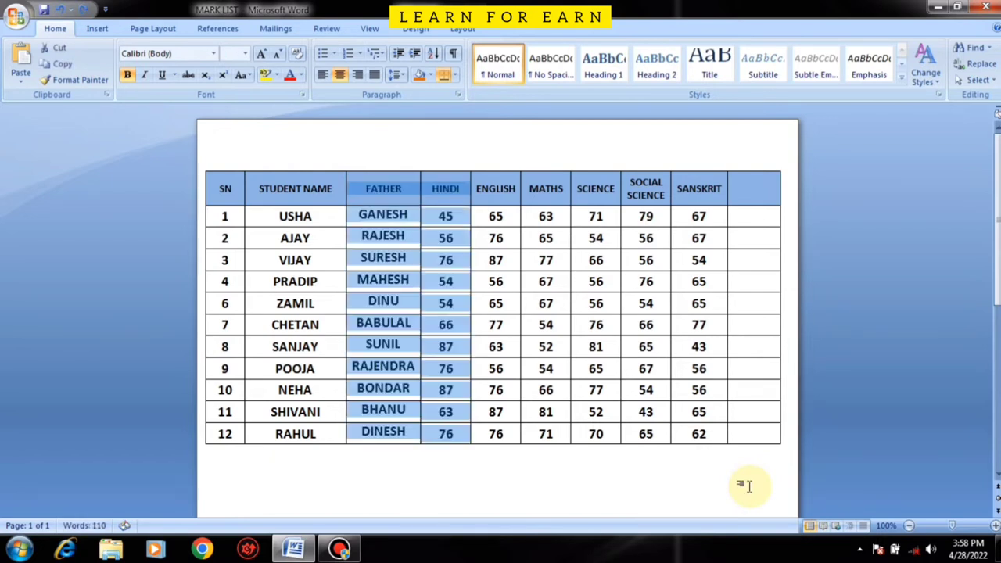
key(BackSpace)
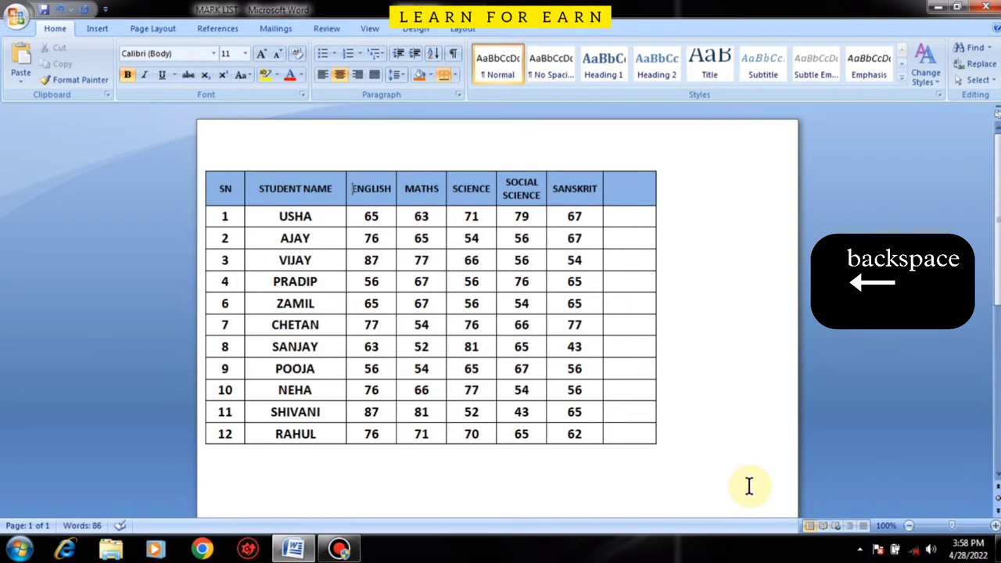
key(ctrl+z)
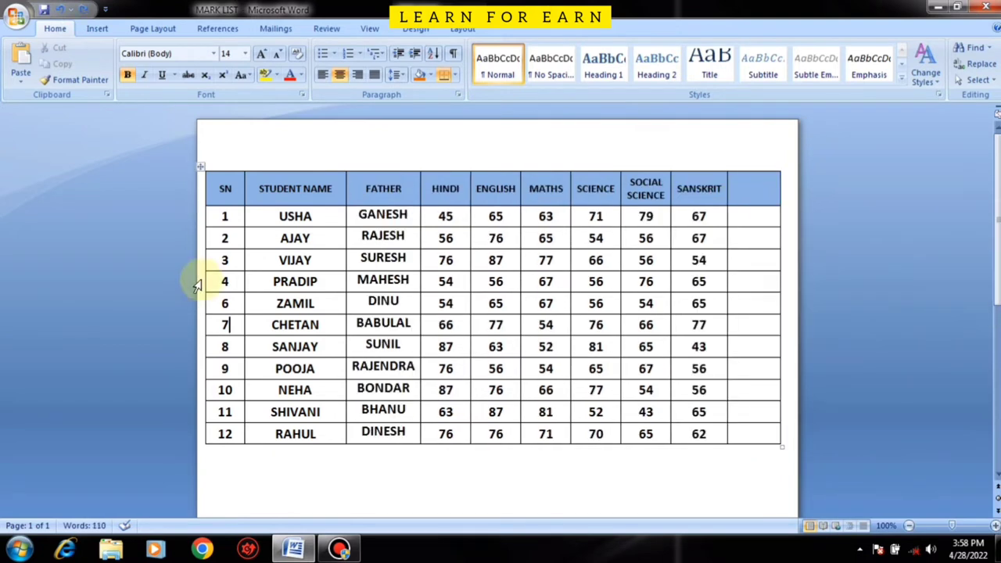
- Clear the contents of the PRADIP, ZAMIL and CHETAN rows with Delete, then undo
click(199, 283)
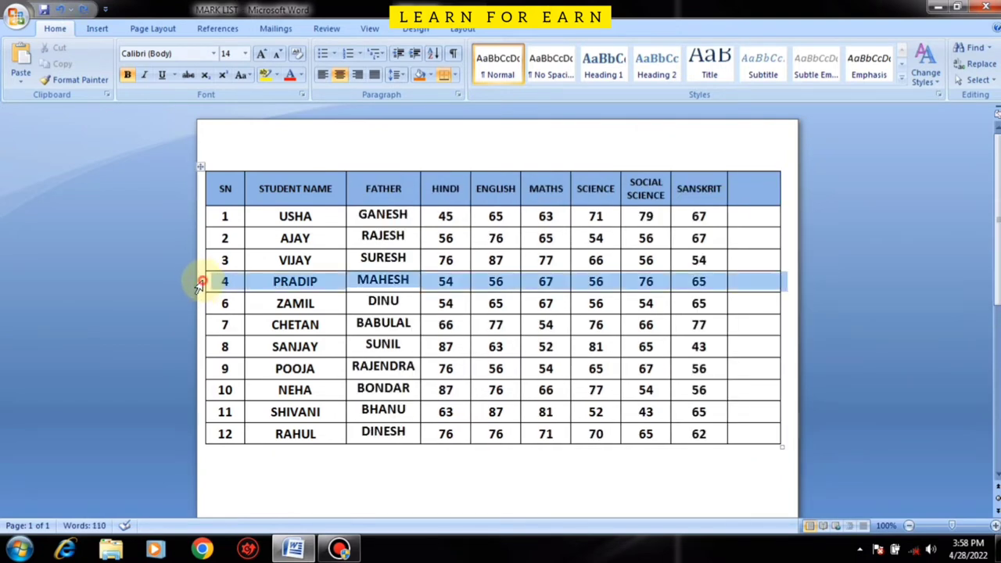
drag(199, 298, 199, 338)
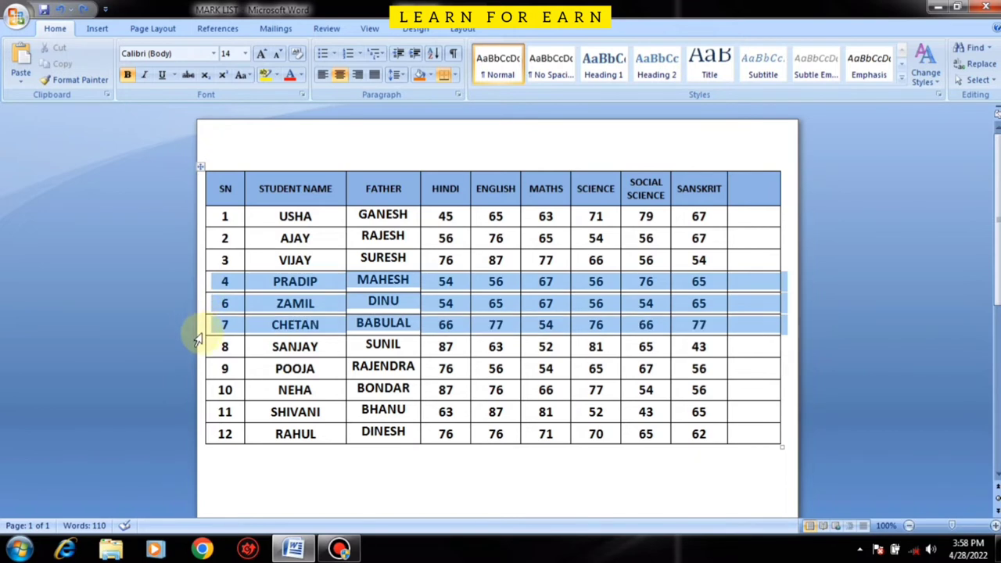
key(Delete)
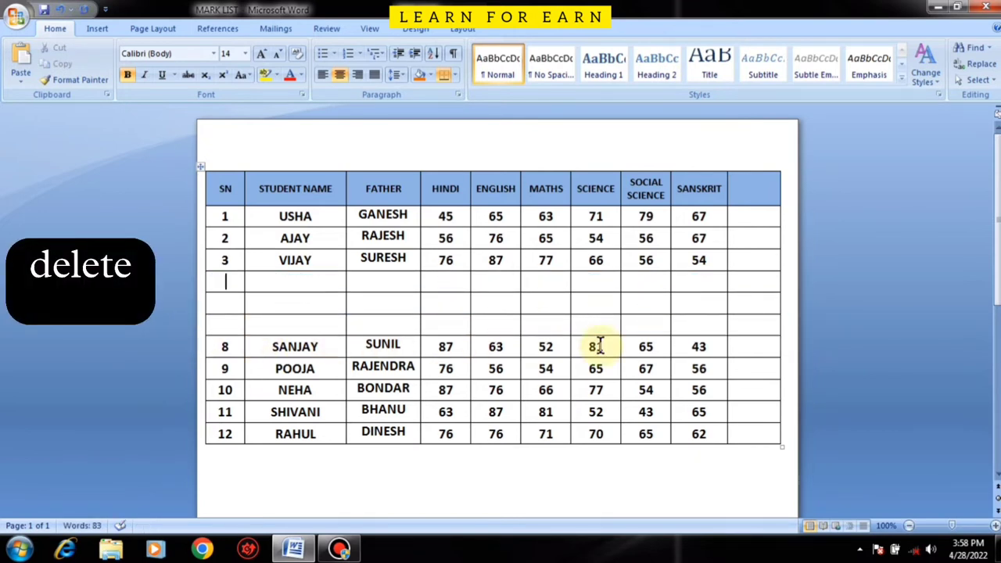
key(Delete)
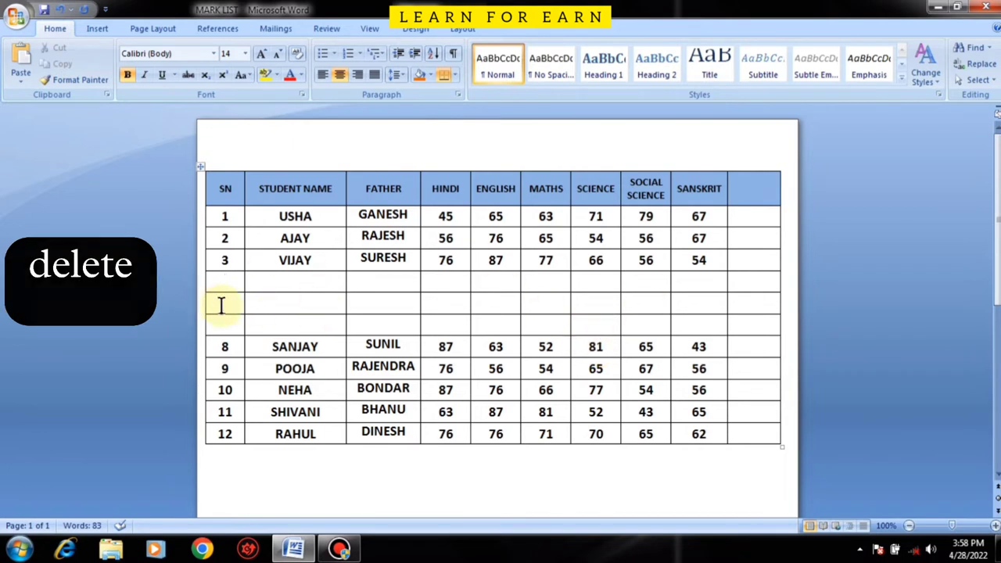
key(ctrl+z)
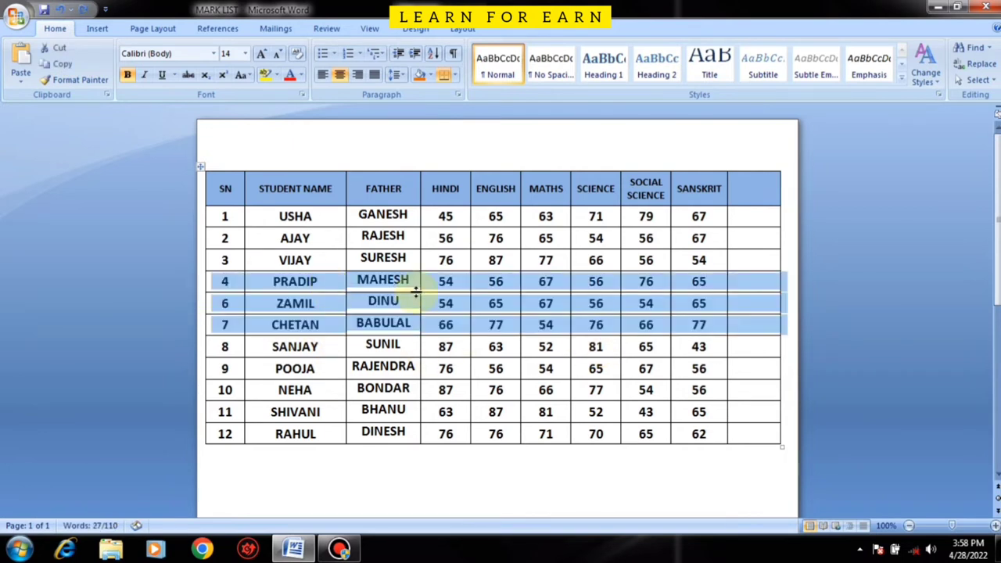
- Remove those three rows entirely with Backspace, then undo to bring them back
key(BackSpace)
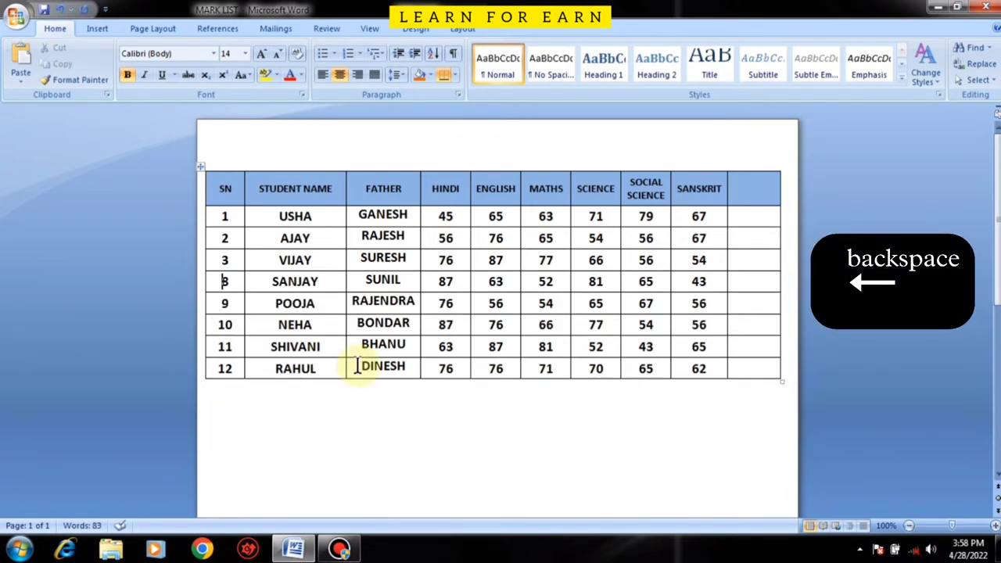
key(ctrl+z)
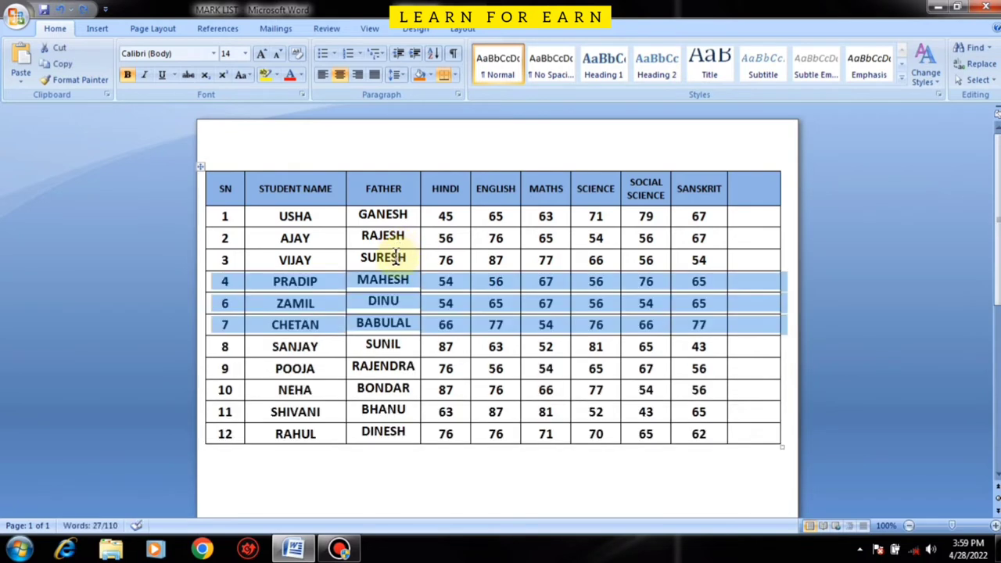
click(410, 323)
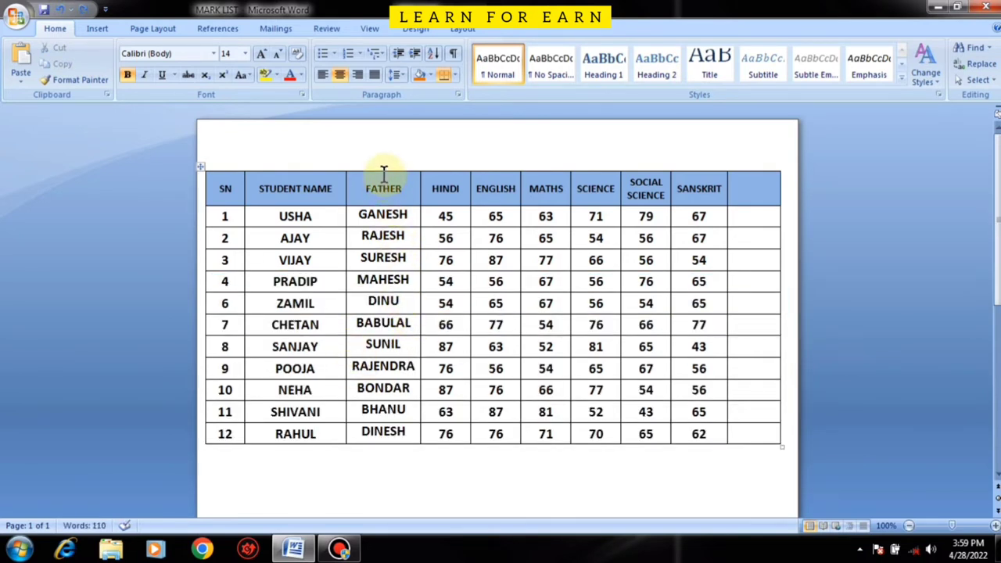
click(201, 166)
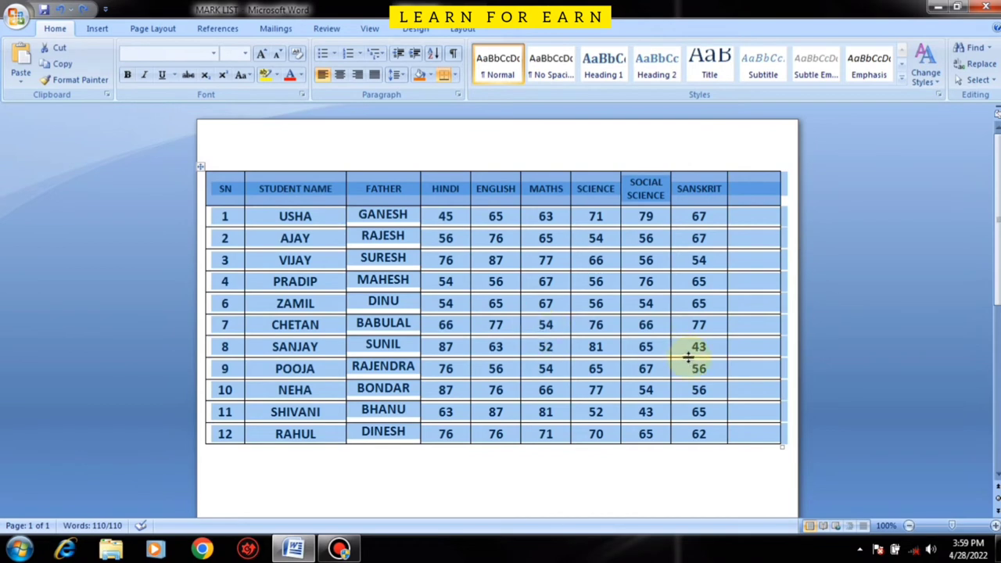
key(Delete)
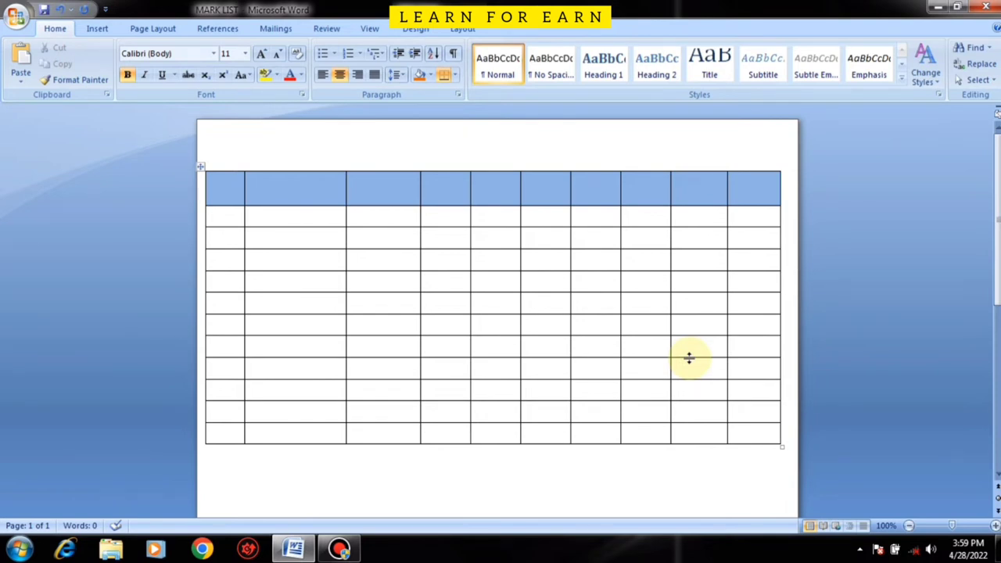
key(ctrl+z)
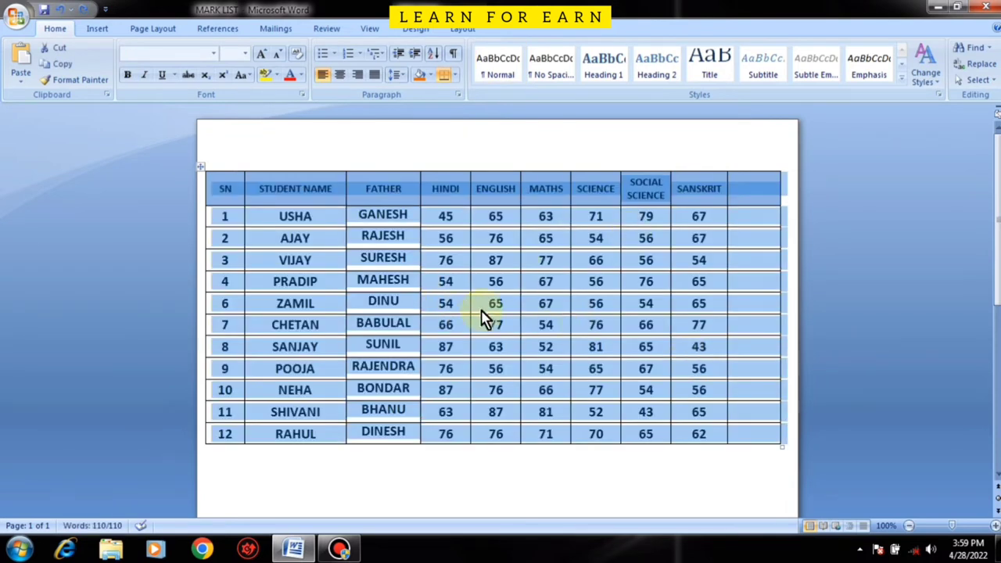
key(BackSpace)
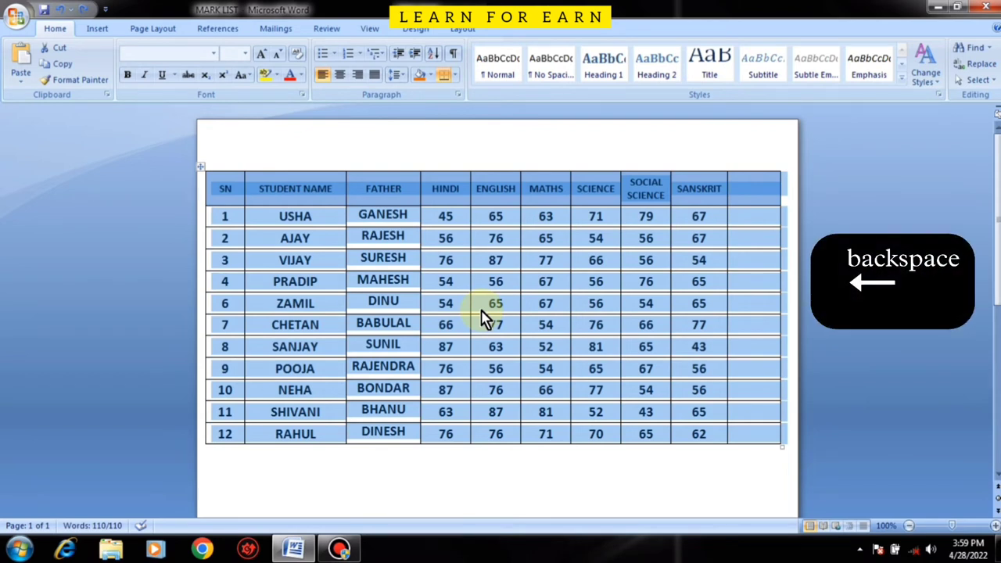
key(BackSpace)
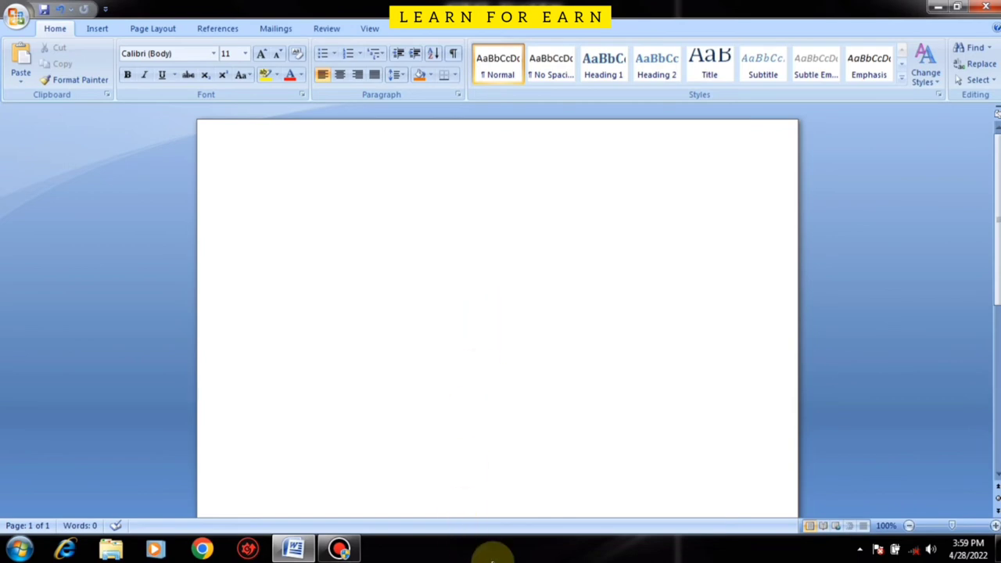
key(ctrl+z)
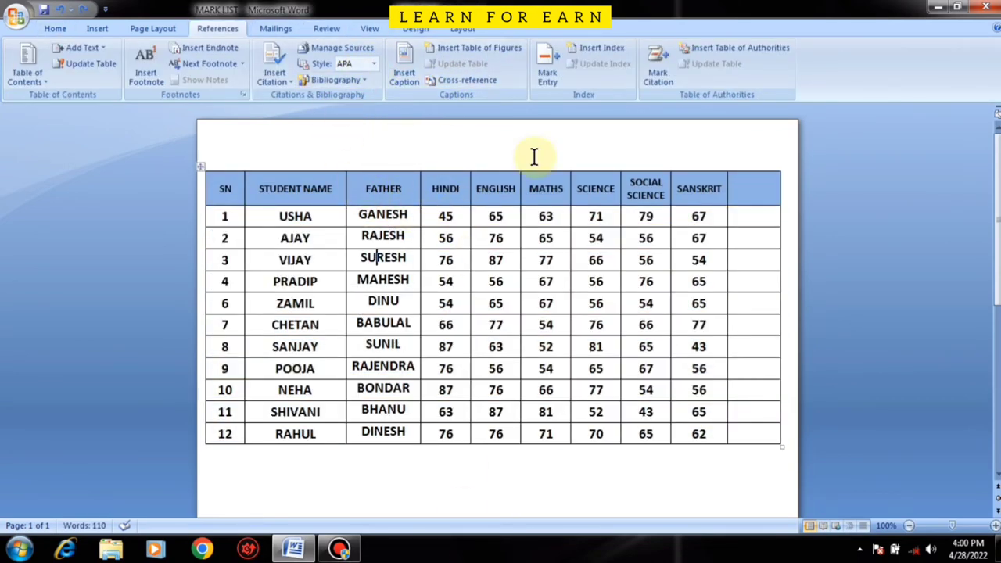
click(462, 32)
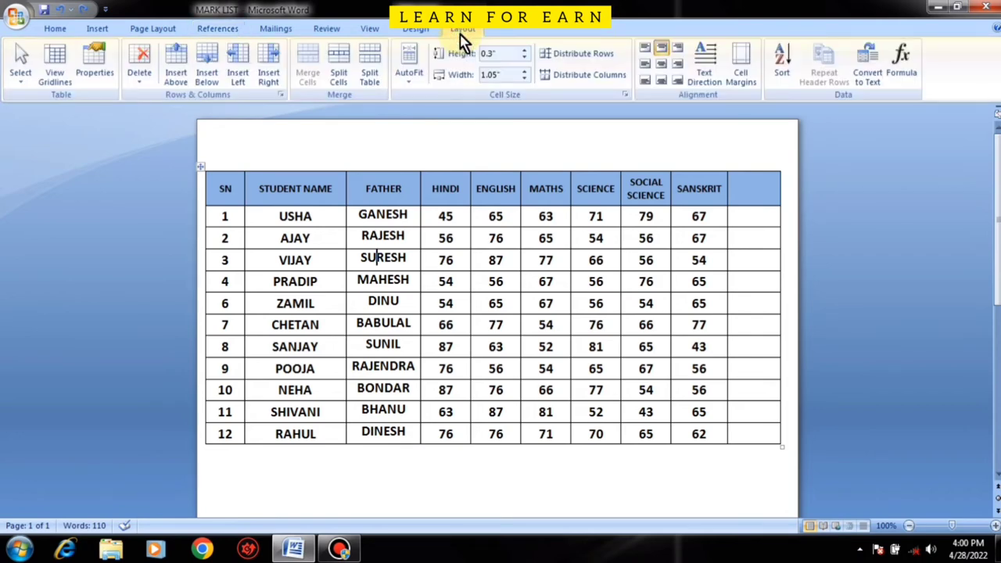
click(201, 169)
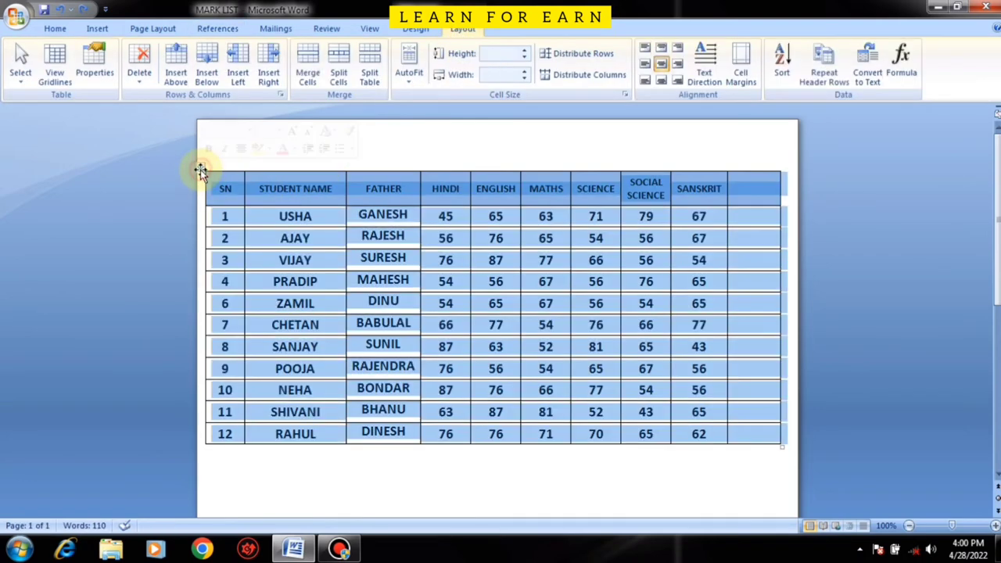
click(151, 86)
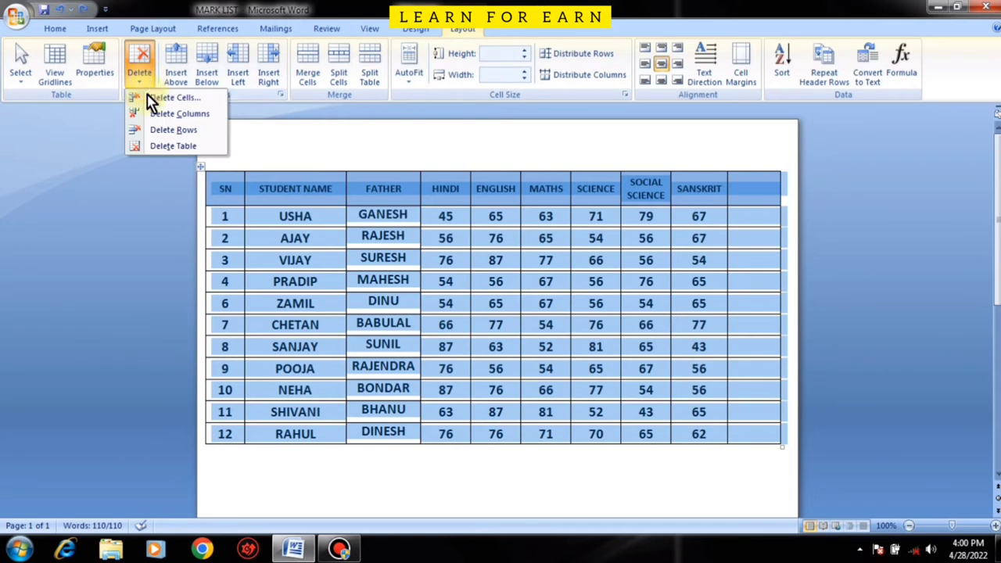
click(173, 146)
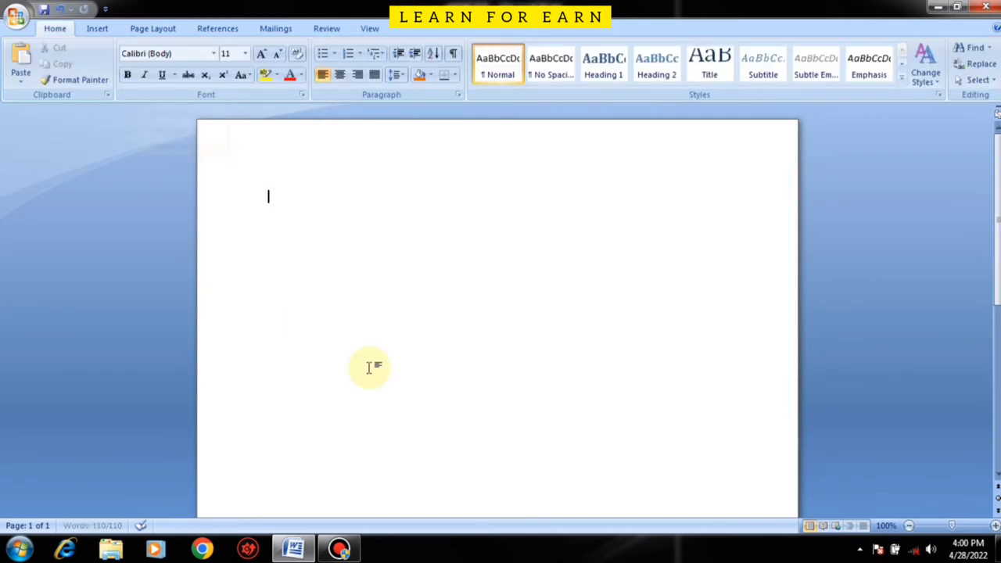
click(395, 373)
key(ctrl+z)
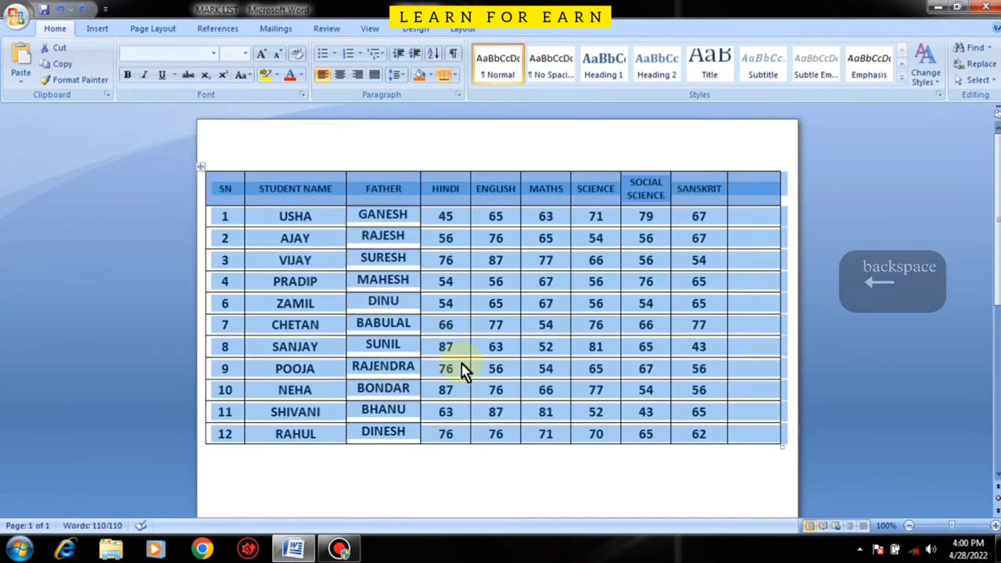
key(BackSpace)
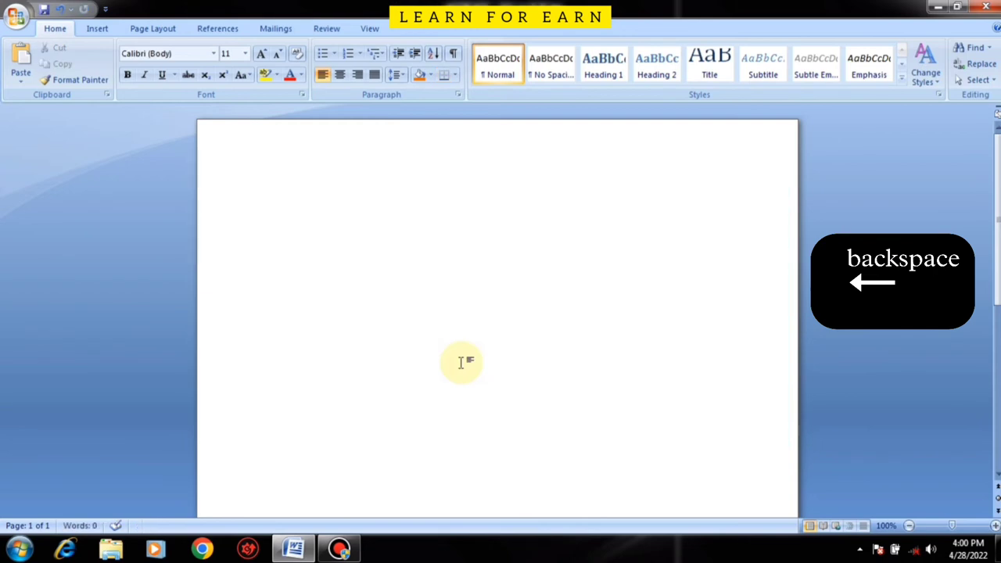
key(ctrl+z)
click(394, 303)
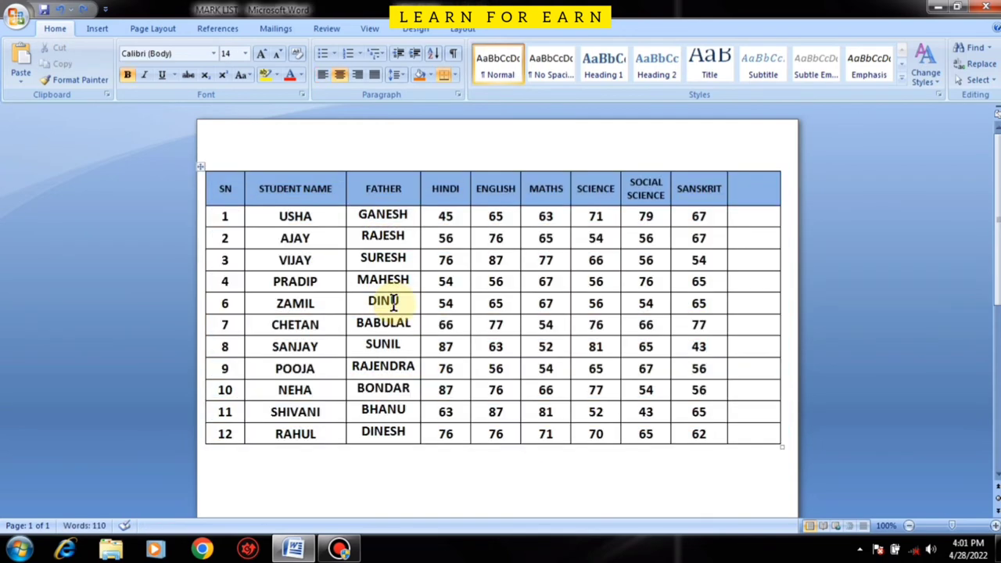